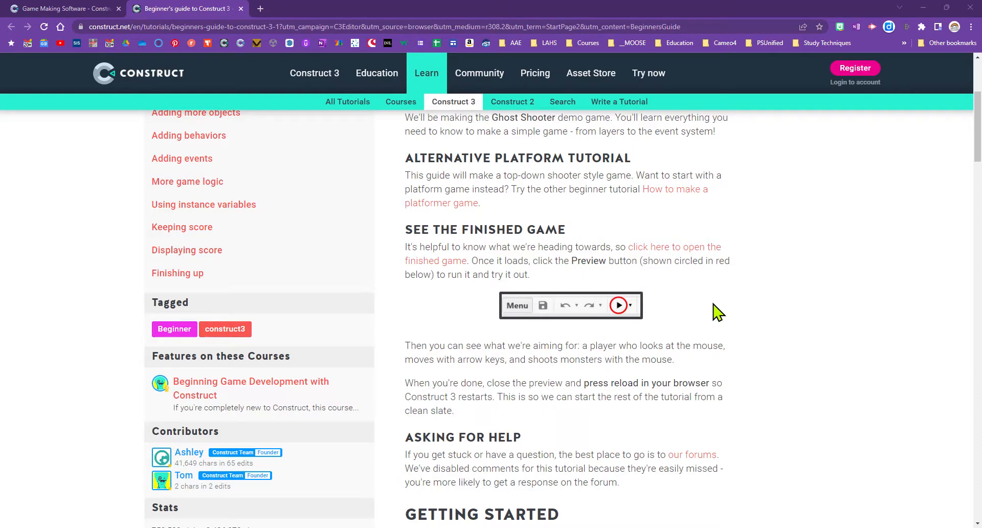
Read through the first page of the beginner's guide, from seeing the finished game to adding the tiled background.
scroll(767, 314, "down", 2)
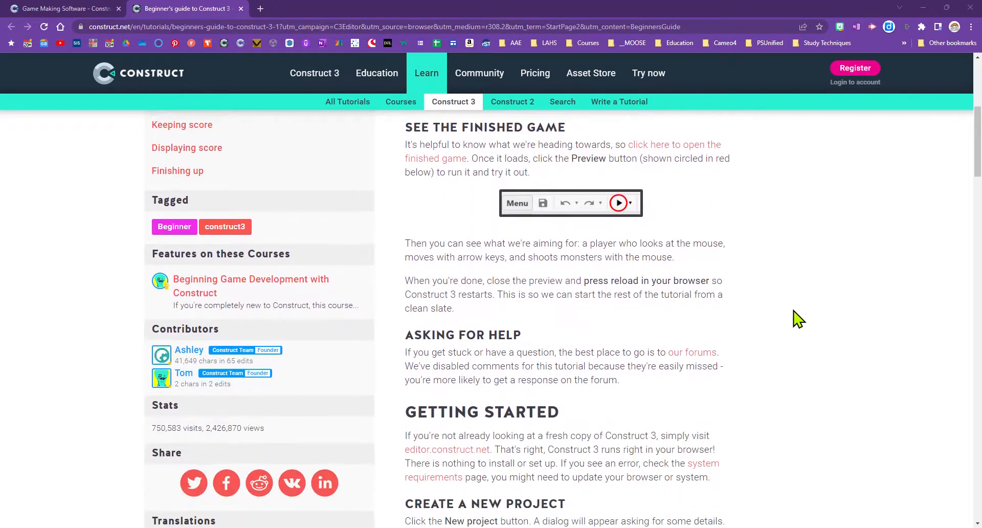
scroll(795, 319, "down", 3)
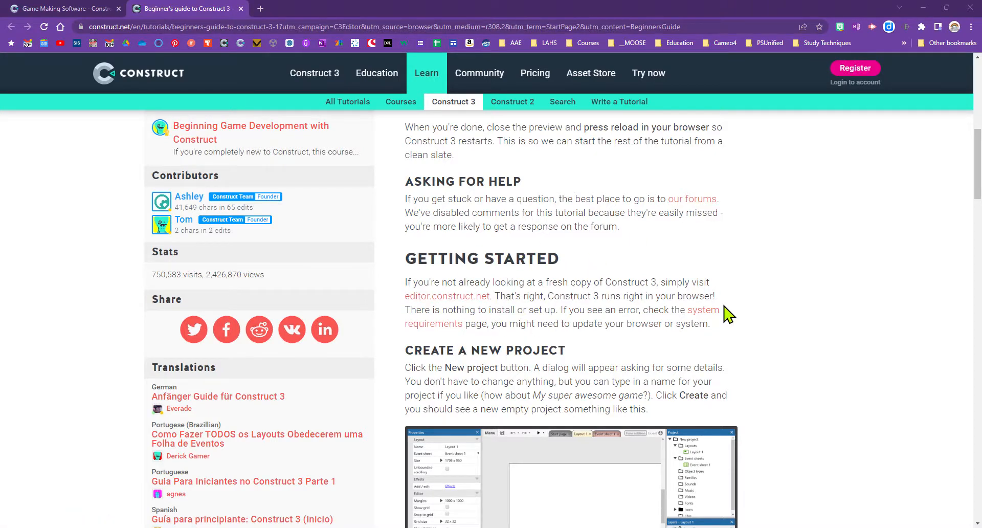
scroll(726, 312, "down", 3)
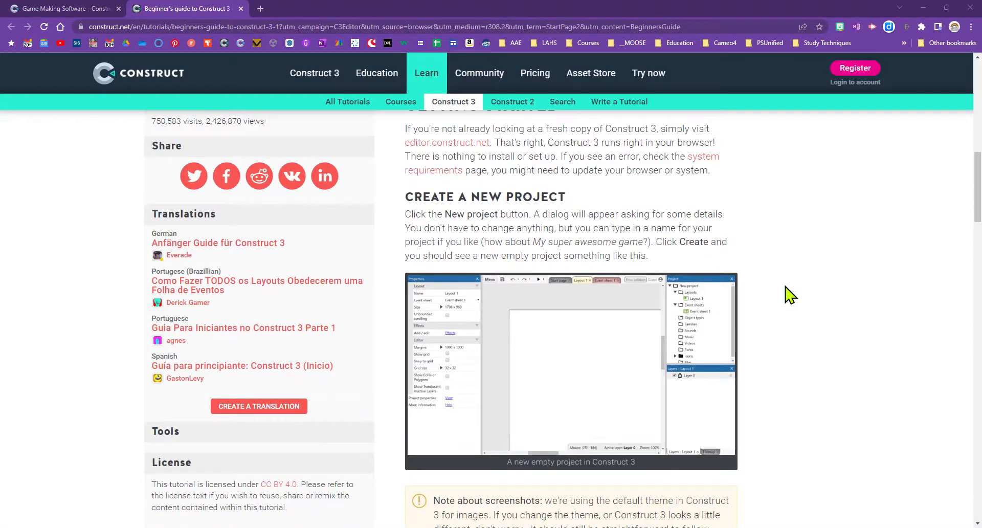
scroll(786, 292, "down", 6)
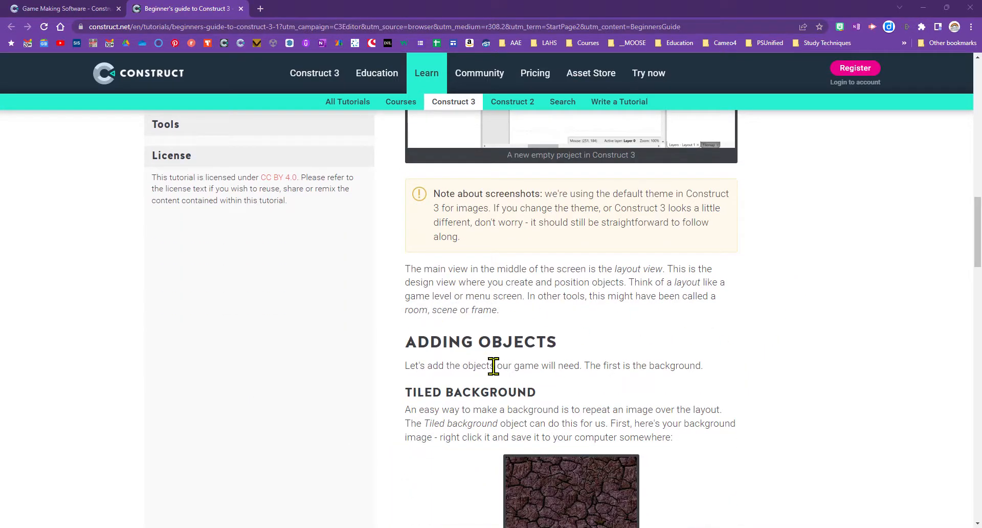
scroll(651, 366, "down", 4)
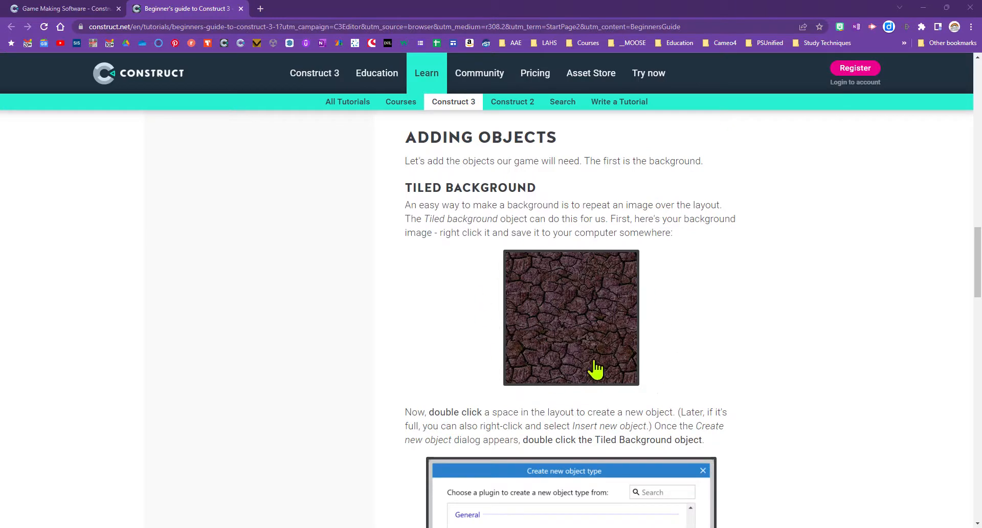
scroll(687, 317, "down", 1)
scroll(664, 306, "down", 4)
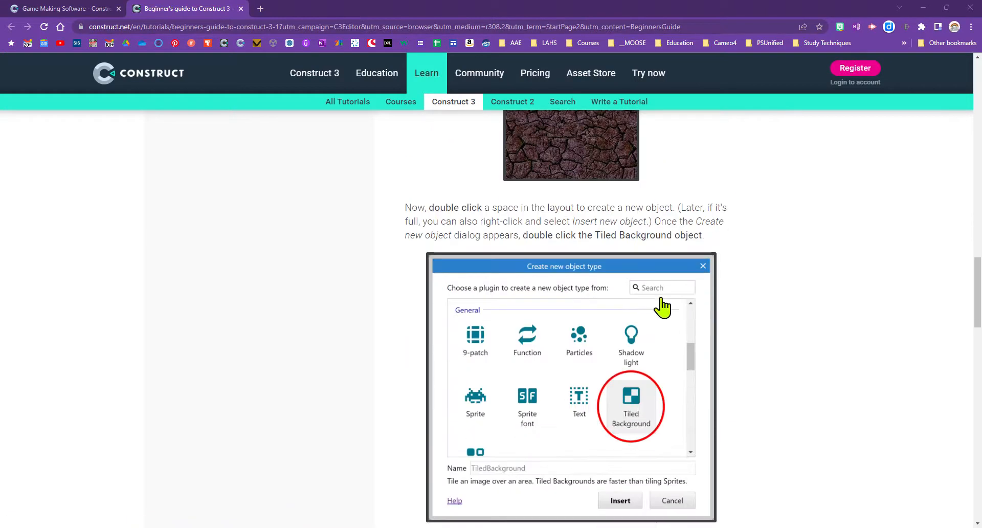
scroll(674, 394, "down", 6)
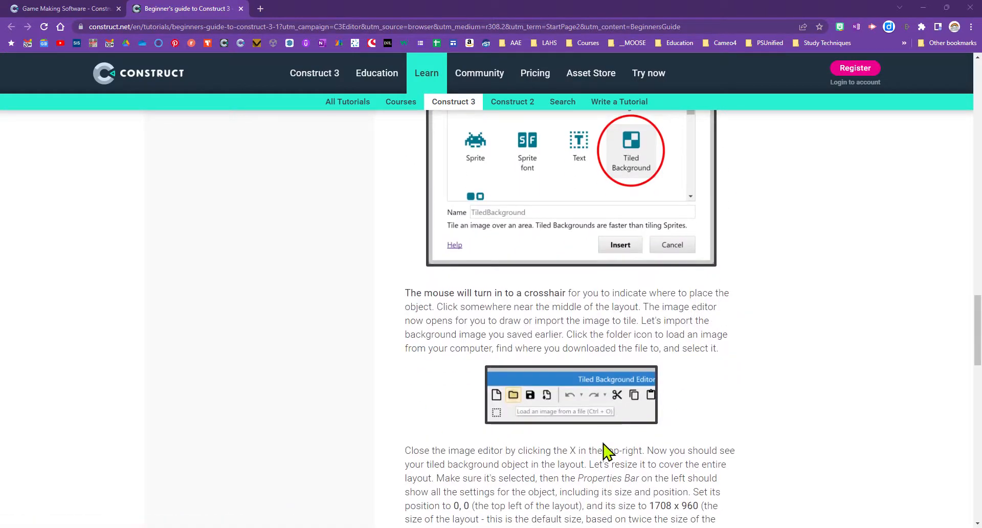
scroll(577, 450, "down", 5)
scroll(616, 401, "down", 4)
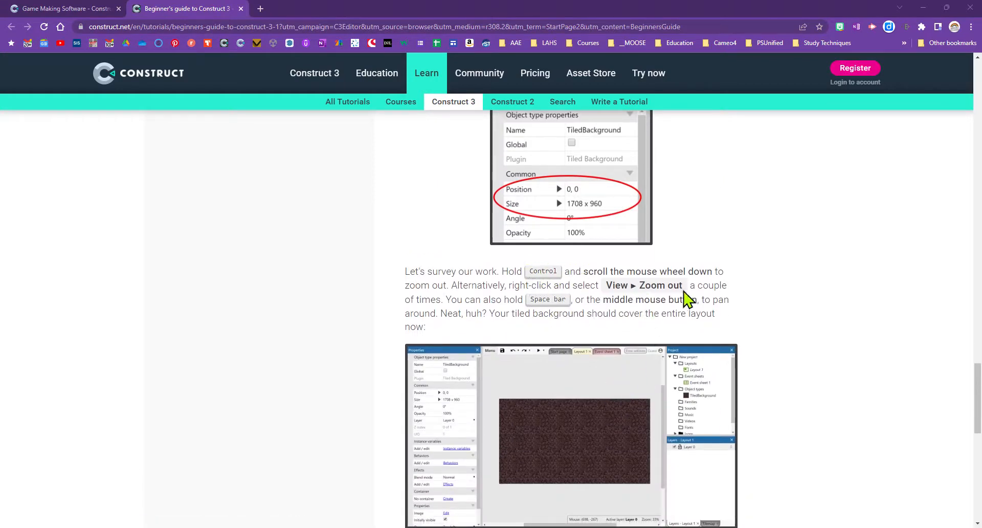
scroll(577, 327, "down", 5)
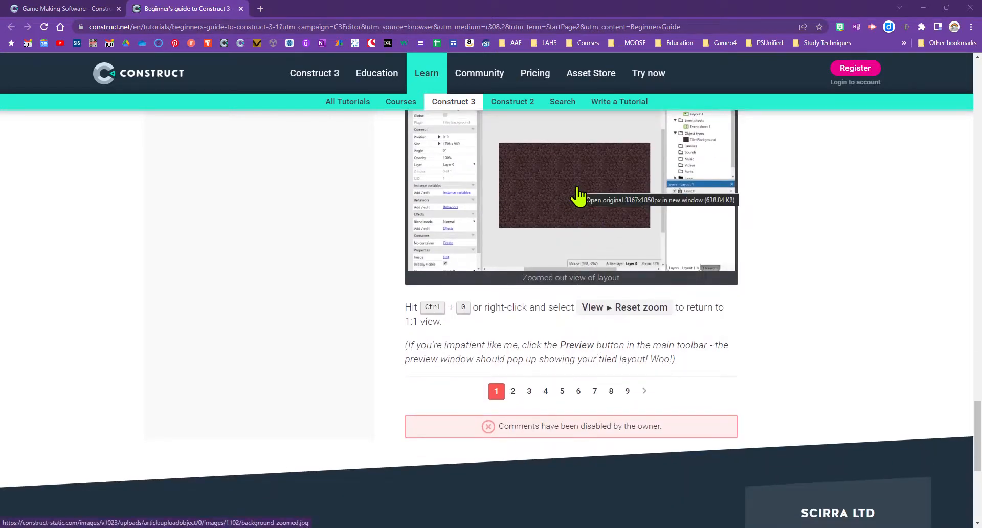
Switch to the Construct 3 editor and create a project named Ghost Shooter f22 with the SD landscape 16:9 preset and an 854 x 480 viewport.
left_click(58, 11)
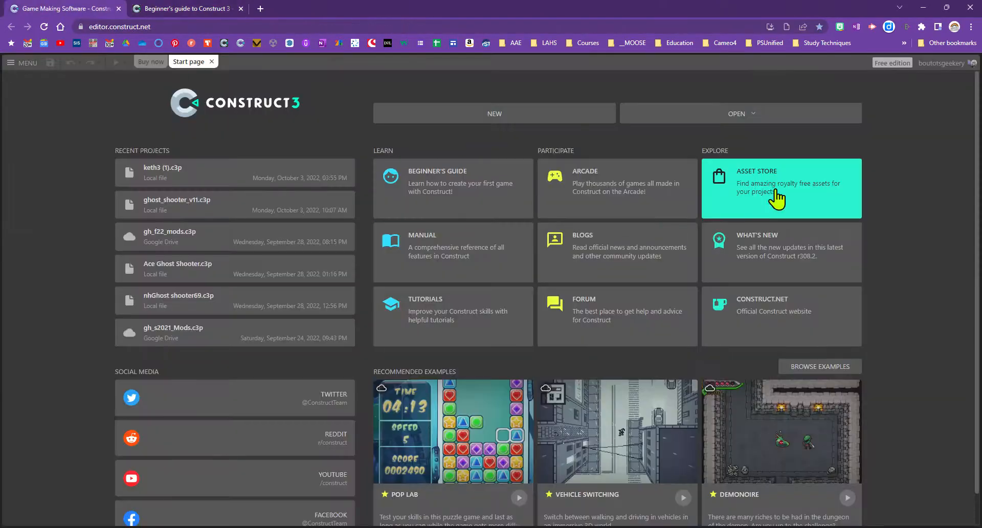
left_click(490, 122)
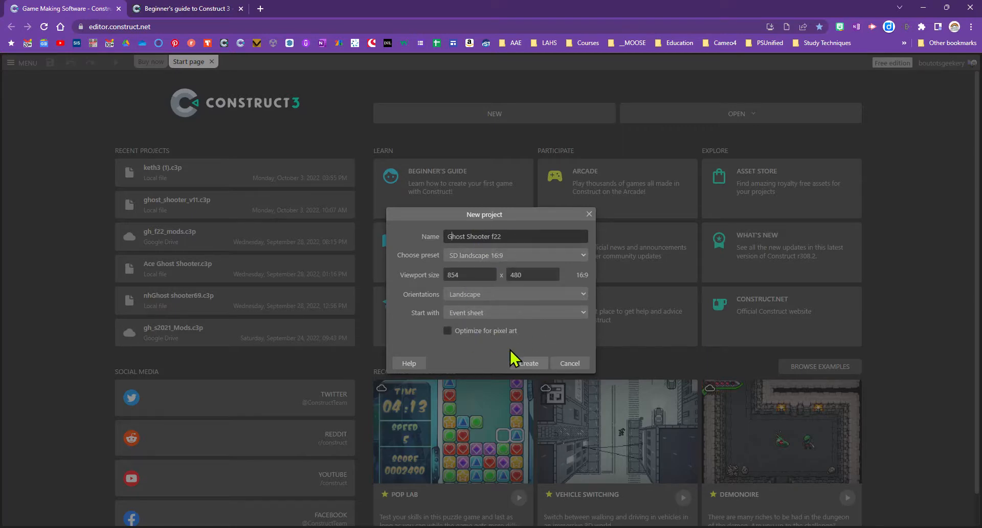
left_click(526, 363)
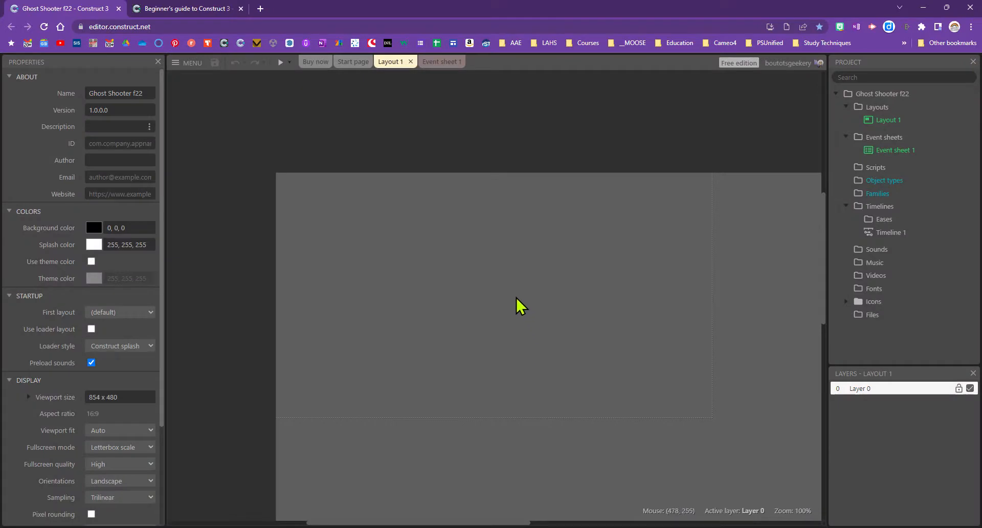
Examine the whole layout area and compare the size properties of Layout 1 with the project's viewport properties.
scroll(517, 307, "down", 4, "ctrl")
scroll(518, 322, "down", 2, "ctrl")
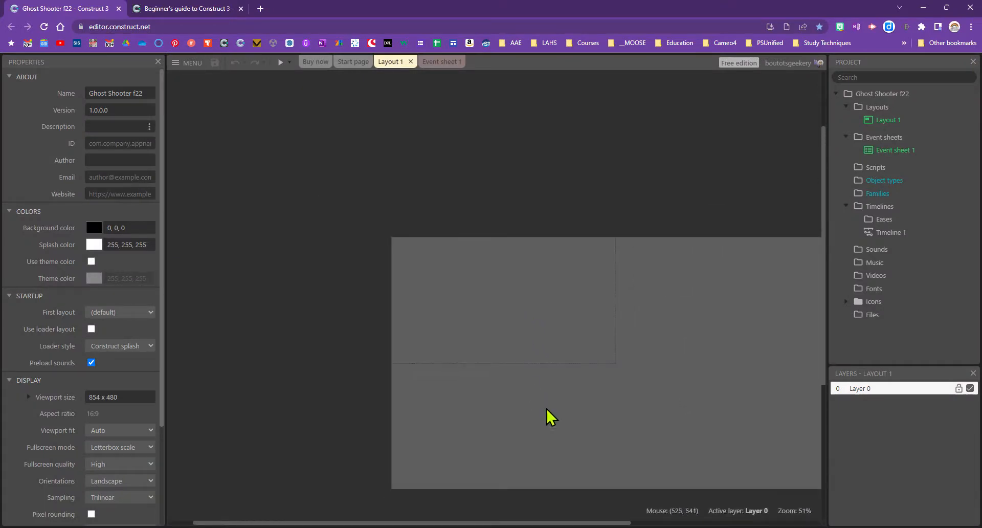
left_click_drag(506, 523, 568, 519)
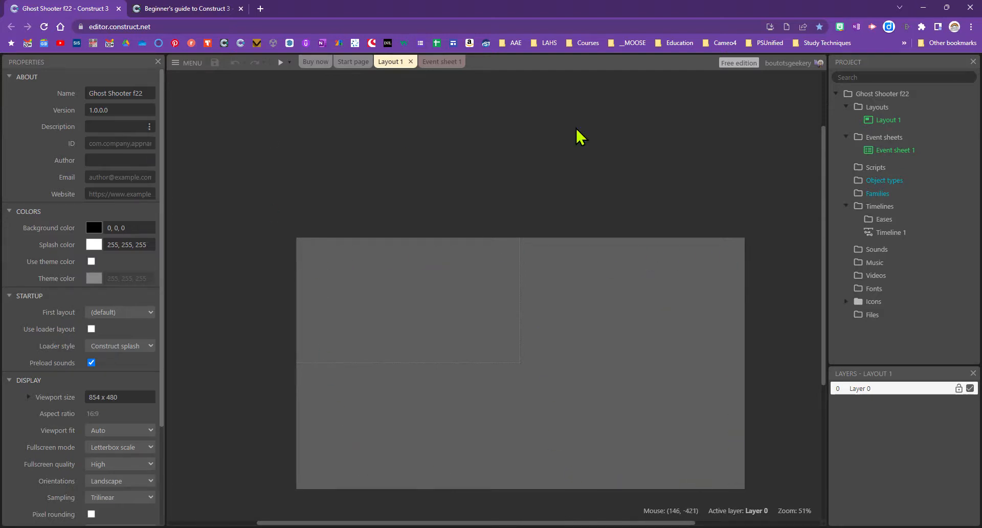
left_click(884, 121)
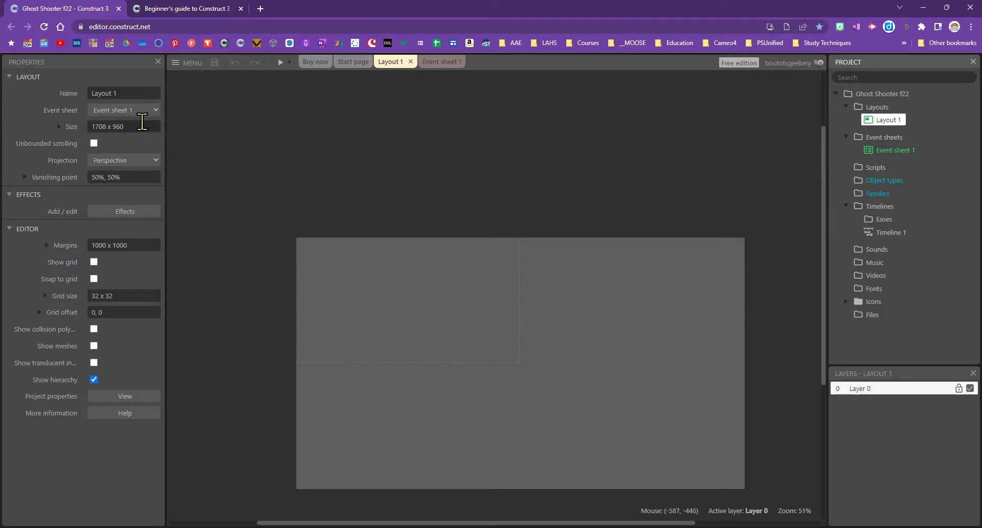
left_click(896, 95)
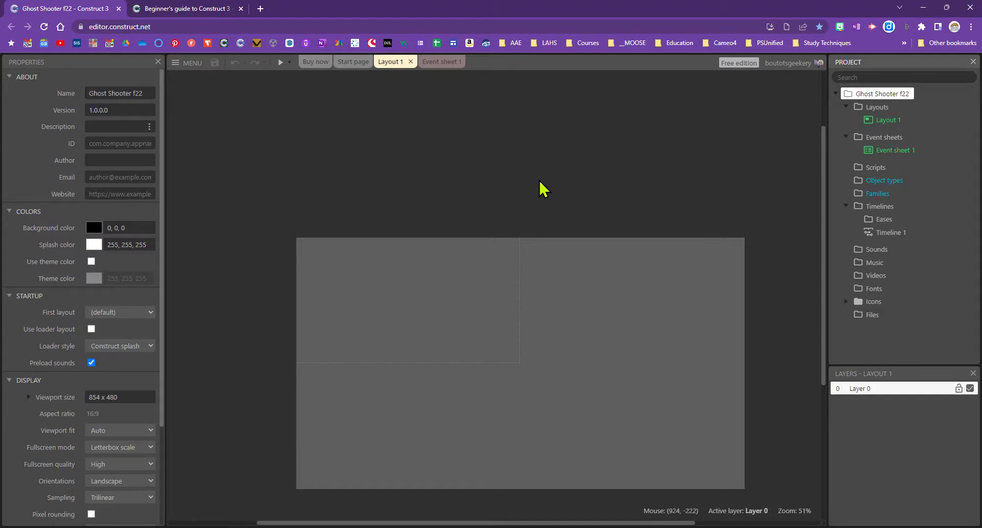
Save the tiled background image from the beginner's guide to the Downloads folder as a PNG named background.
left_click(188, 9)
scroll(488, 253, "up", 20)
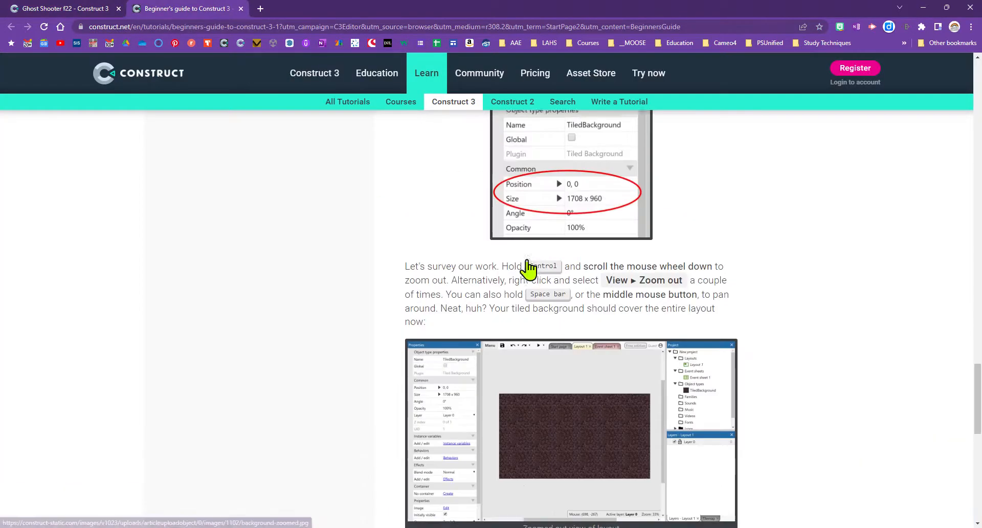
right_click(558, 325)
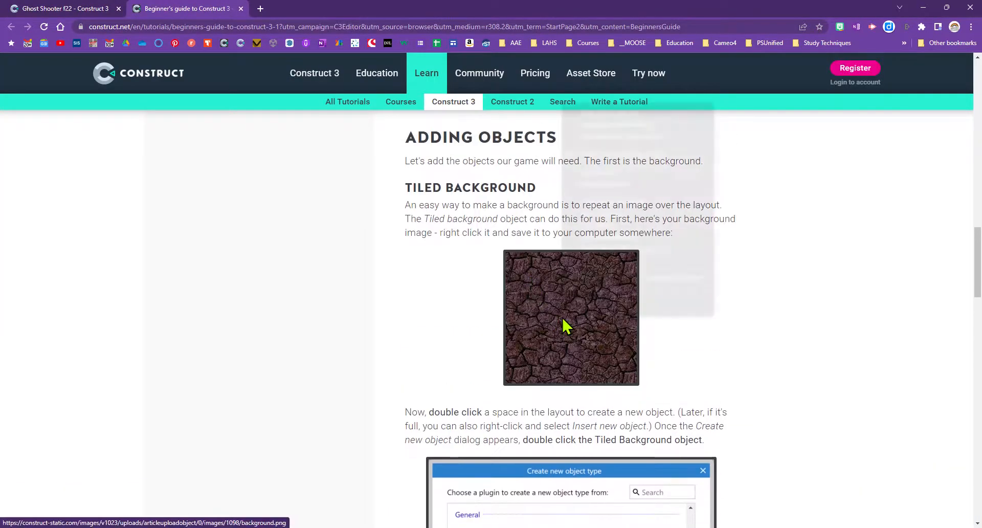
left_click(589, 213)
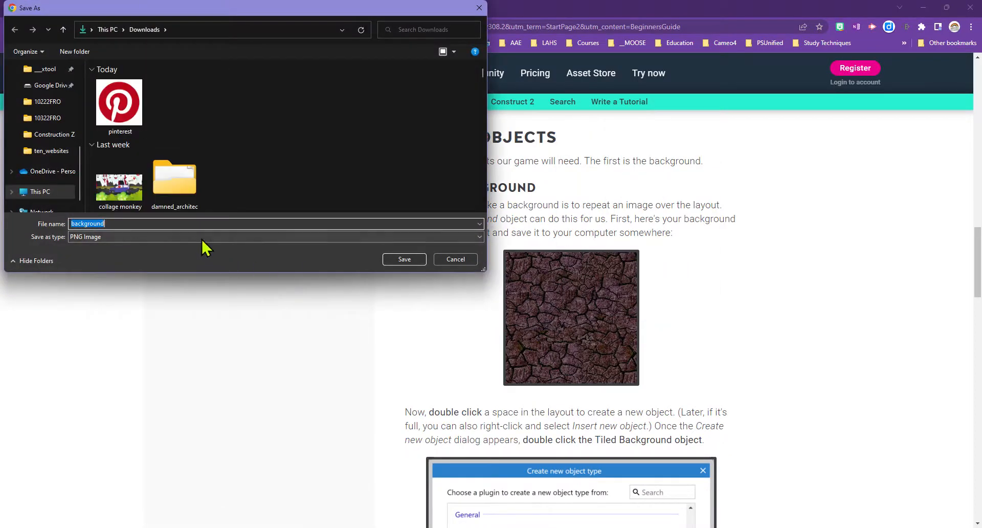
left_click(405, 260)
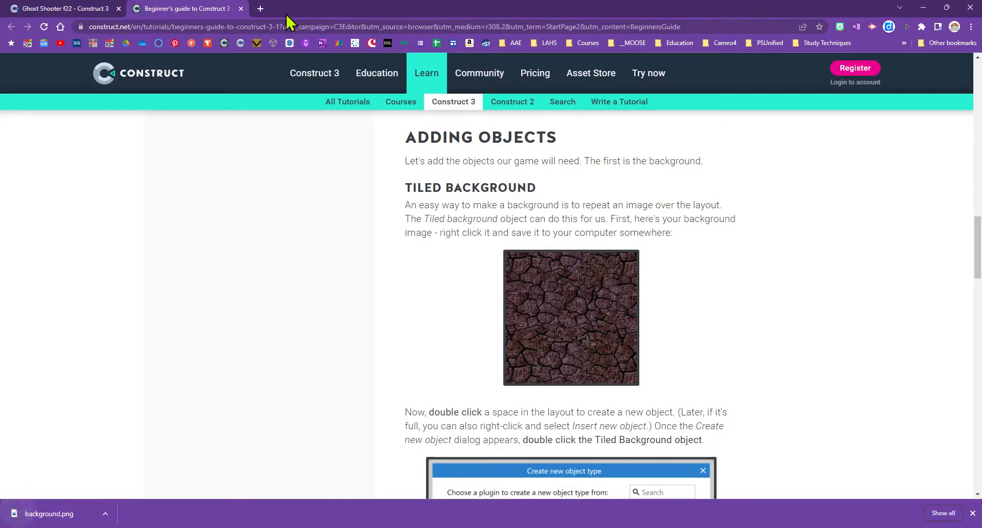
Return to the Construct 3 editor, check the saved background image in the Downloads folder in File Explorer, and clear that window away.
left_click(62, 10)
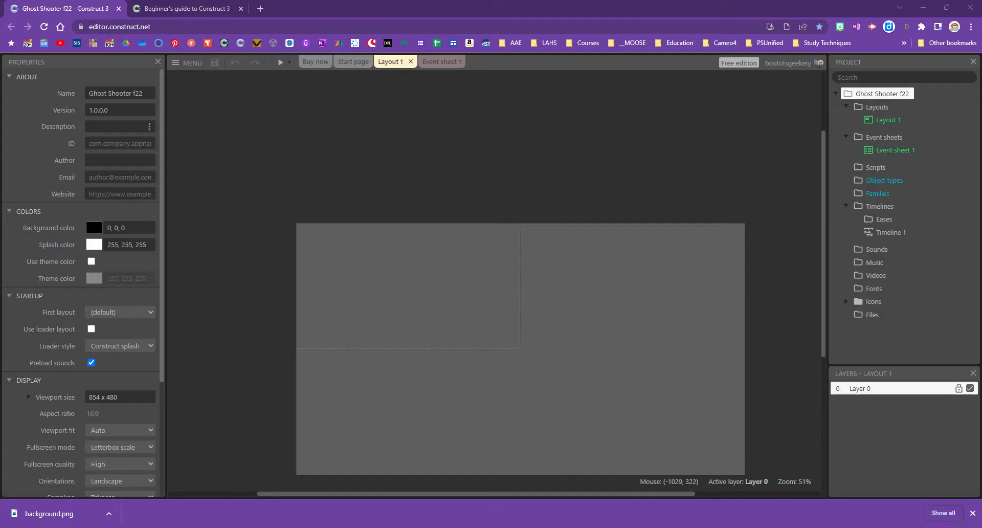
key("super+e")
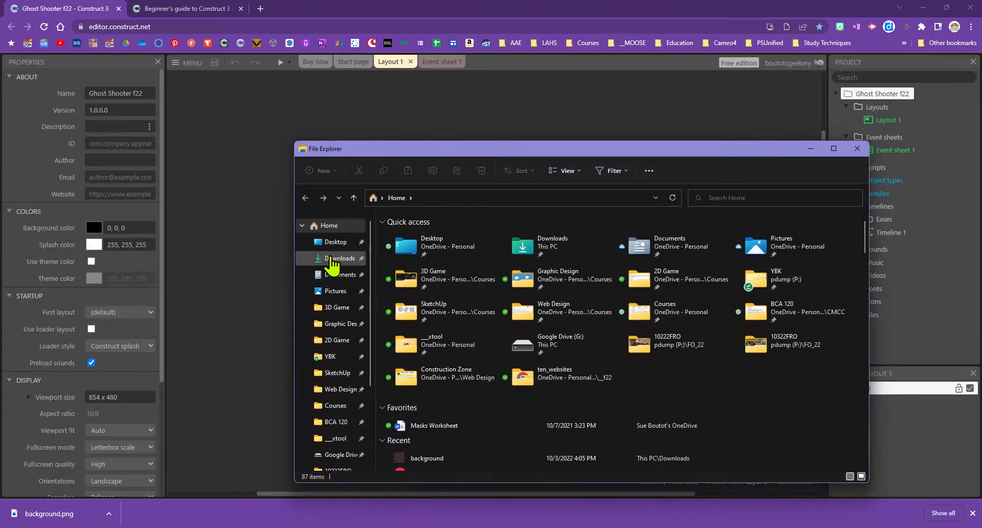
left_click(333, 260)
left_click(423, 347)
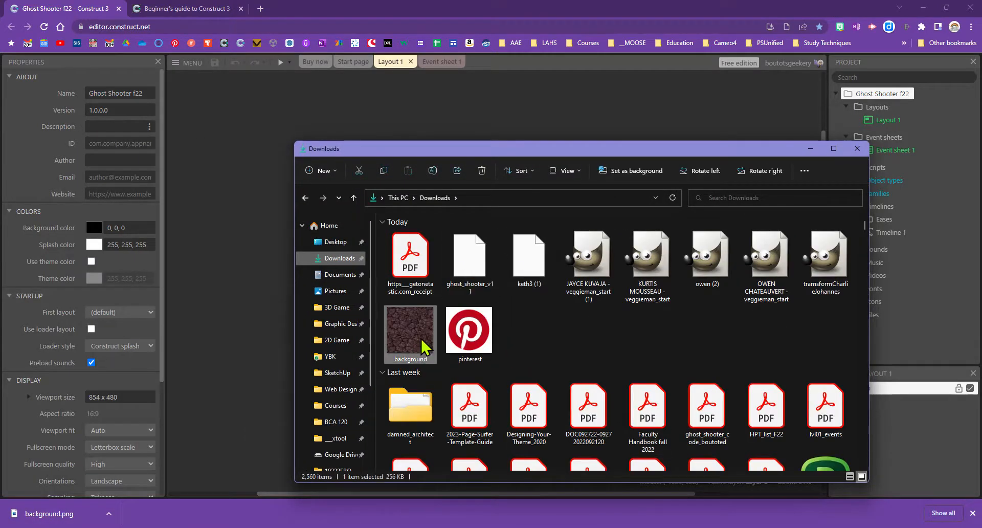
left_click_drag(423, 347, 563, 193)
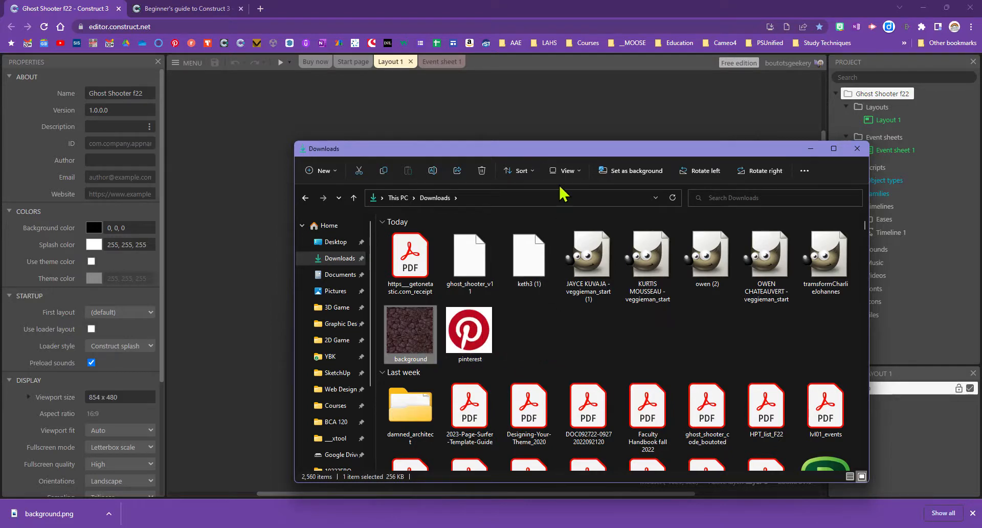
left_click_drag(561, 149, 981, 130)
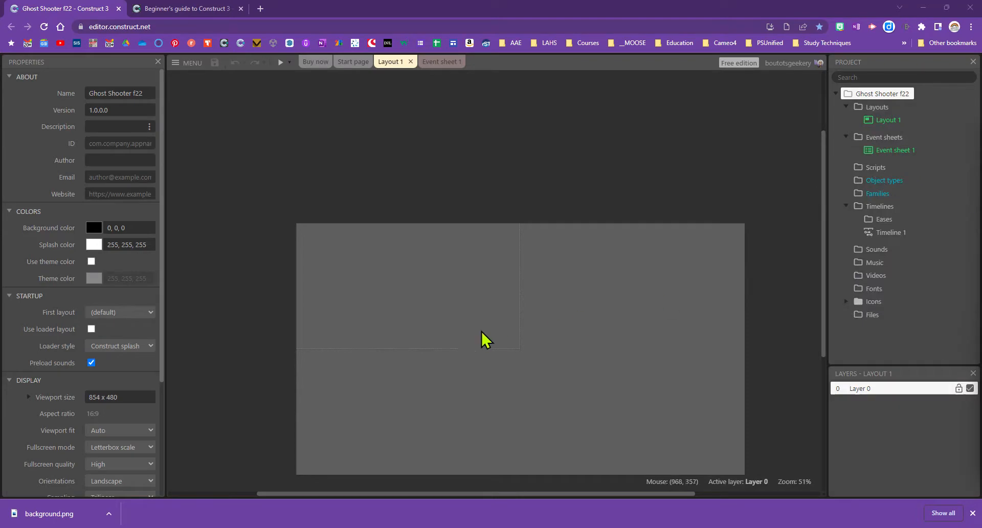
Insert a Tiled Background object and place it inside the upper-left viewport area of Layout 1.
double_click(427, 318)
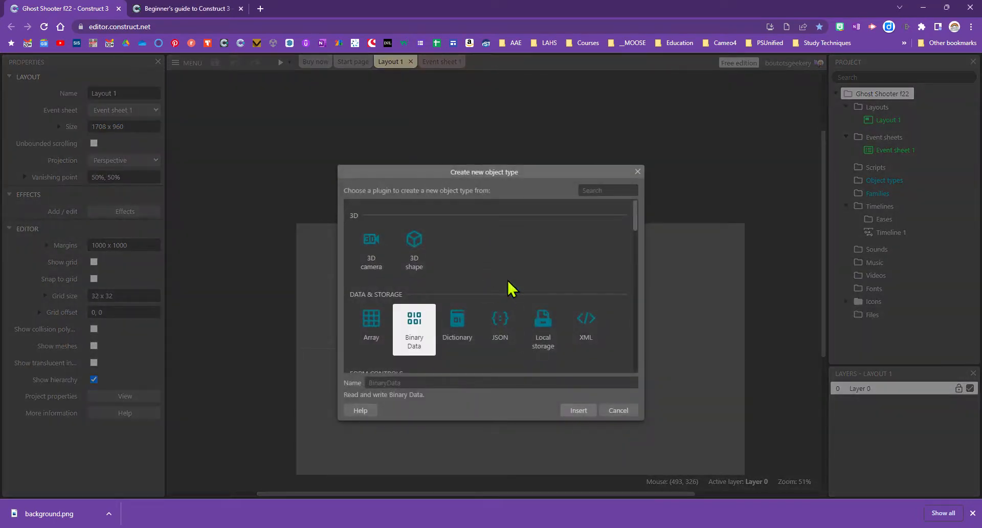
scroll(519, 281, "down", 6)
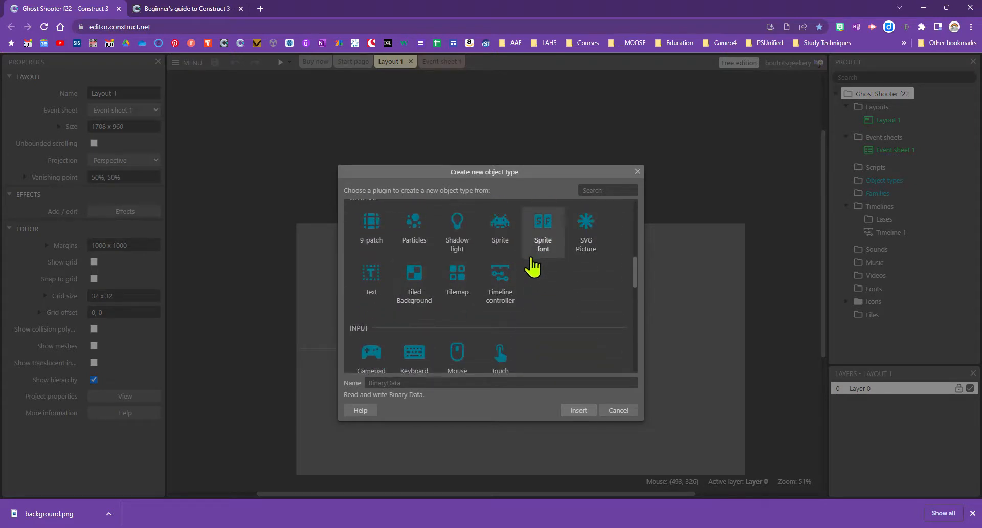
scroll(528, 271, "down", 5)
scroll(529, 281, "up", 10)
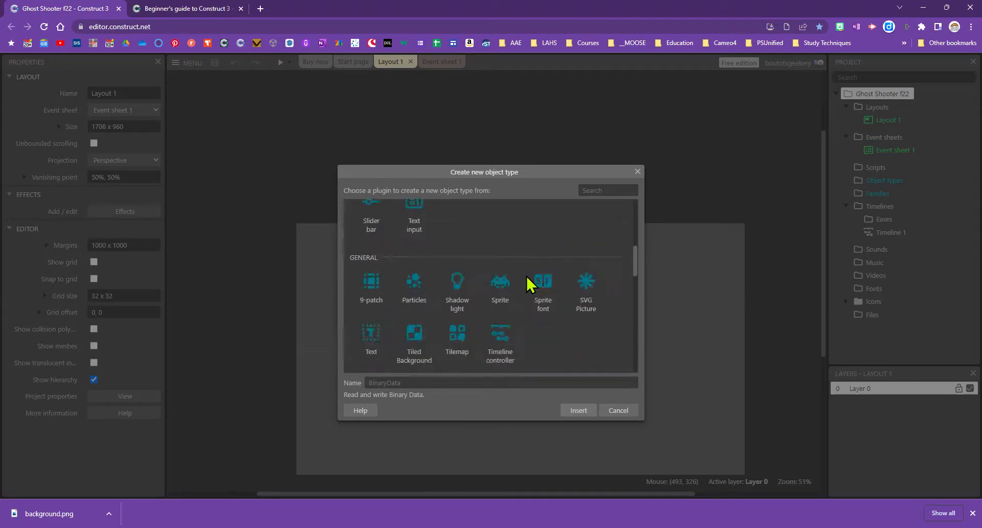
left_click(599, 189)
type("til")
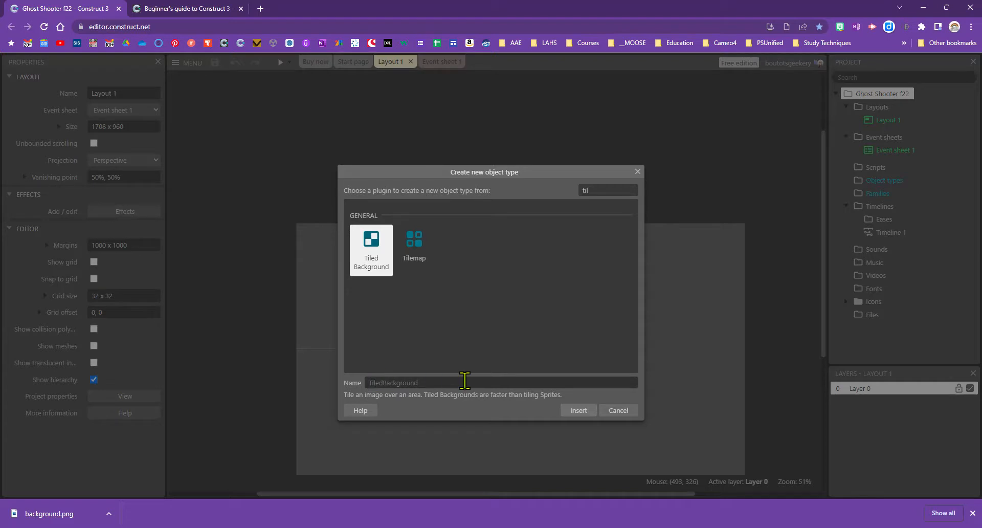
left_click(578, 411)
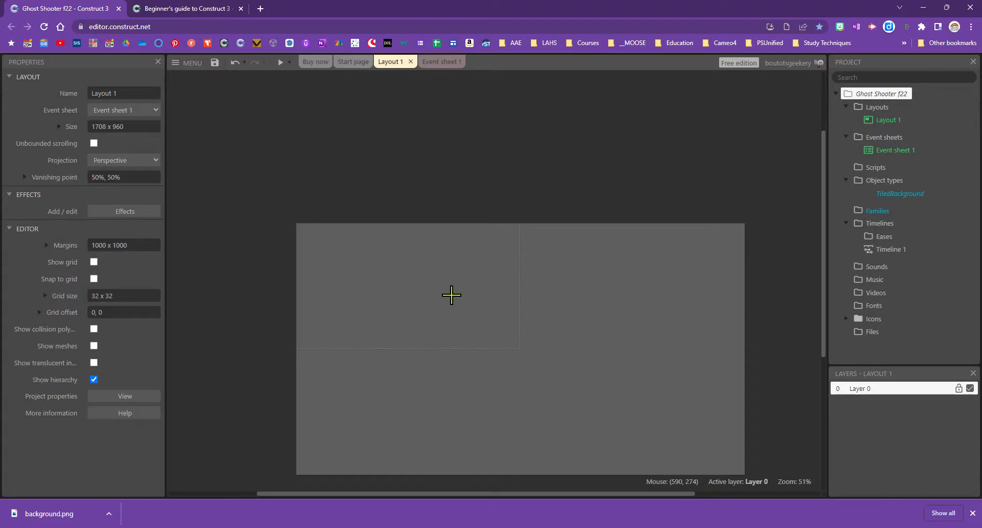
left_click(405, 284)
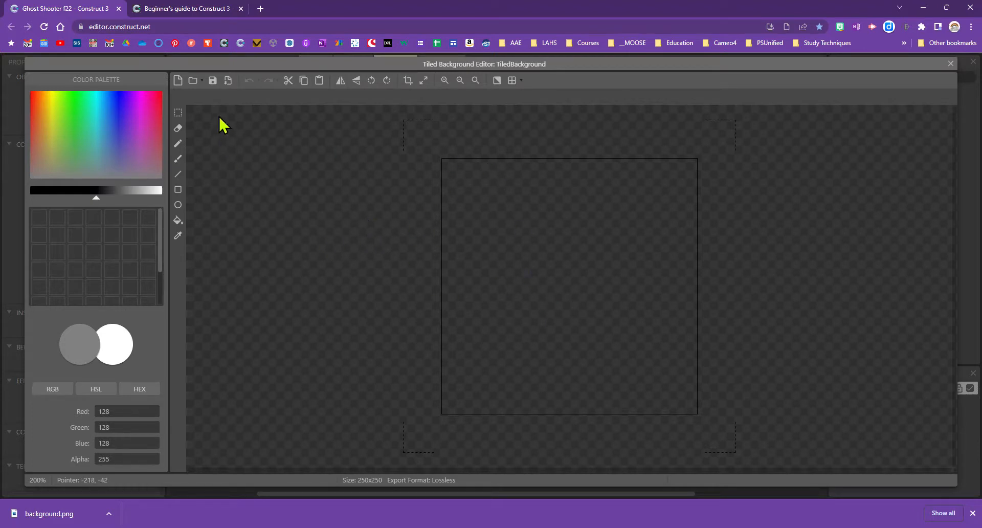
Load the background image from Downloads into the tiled background object and close its image editor.
left_click(193, 85)
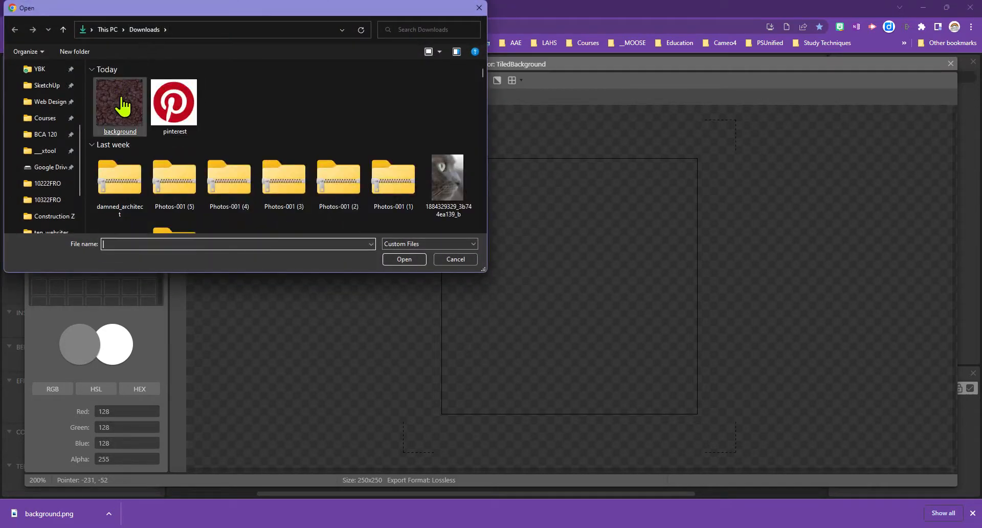
left_click(126, 106)
double_click(126, 106)
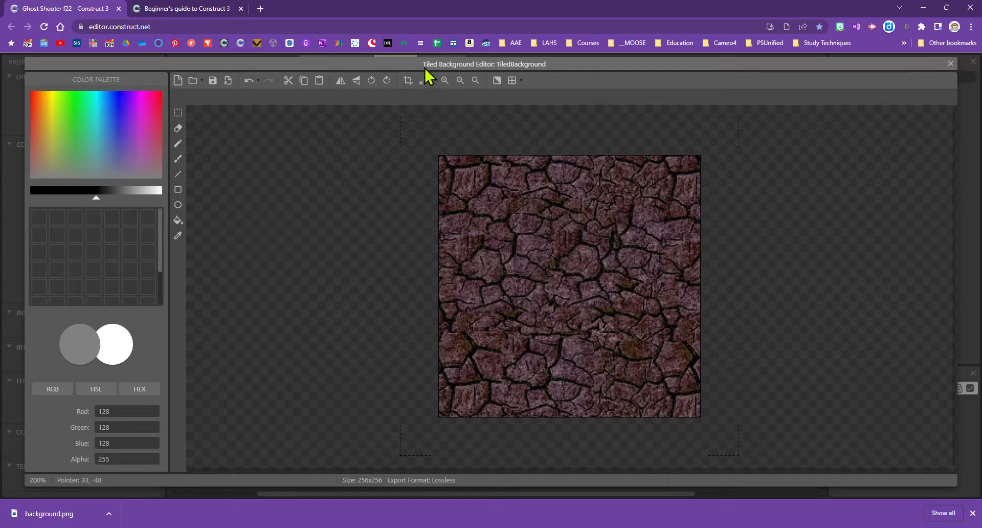
left_click(950, 63)
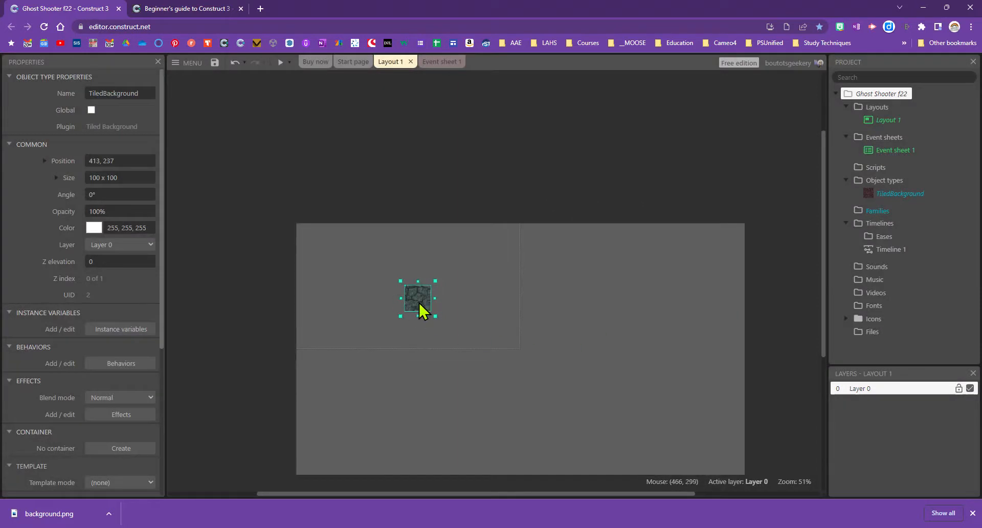
Move and stretch the tiled background over the whole layout, to about 1731 x 997 at about position 3, 11.
left_click_drag(419, 304, 752, 329)
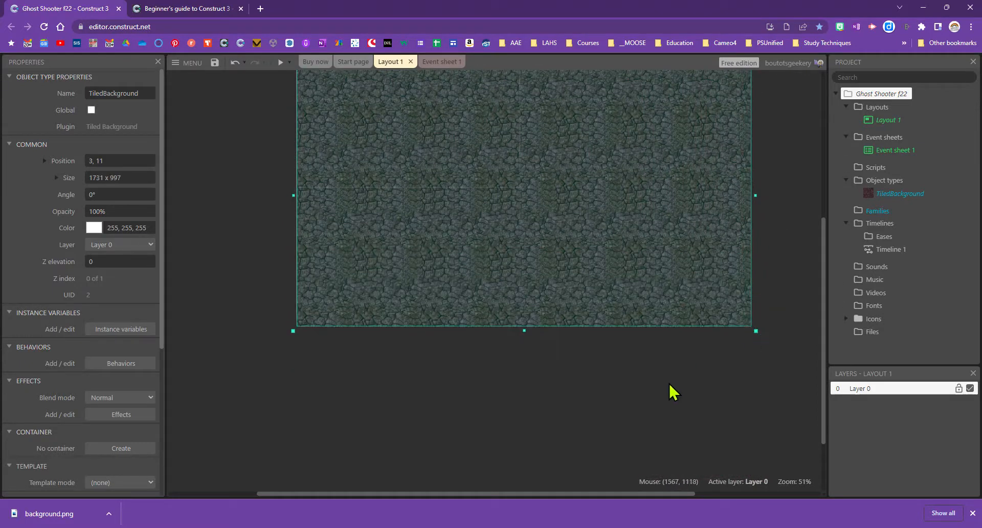
Set the tiled background's position to 0, 0 and its size to 1708 x 960, then deselect it.
scroll(673, 392, "up", 5)
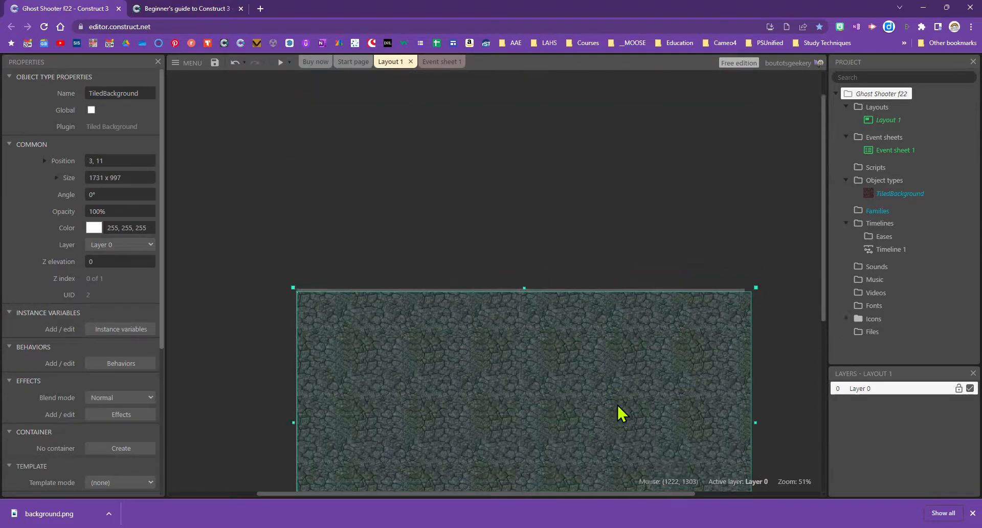
left_click(117, 161)
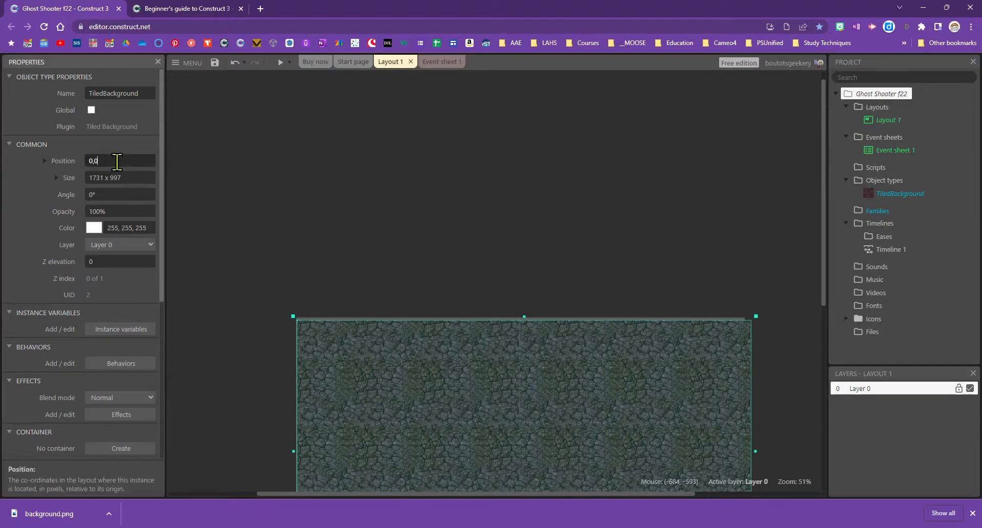
type("0,0")
key("Tab")
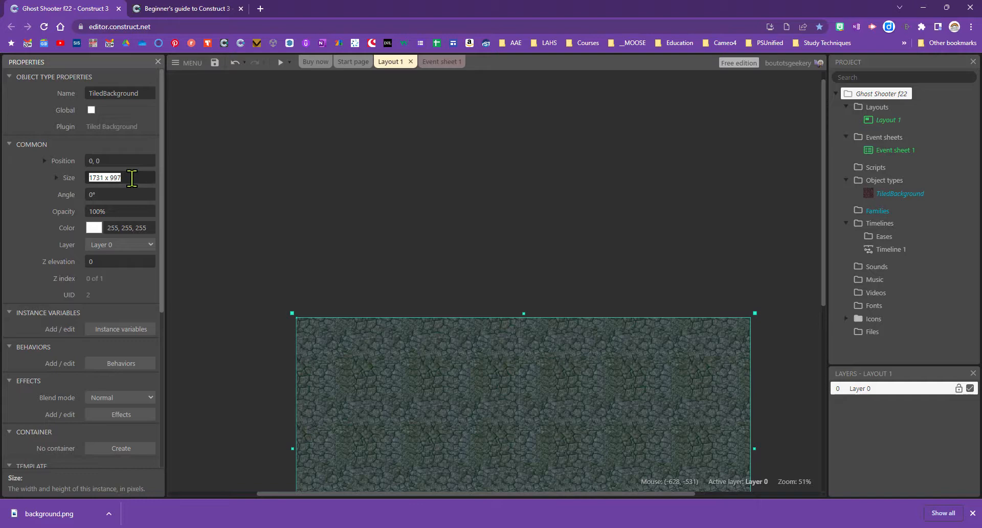
type("1708,960")
key("Tab")
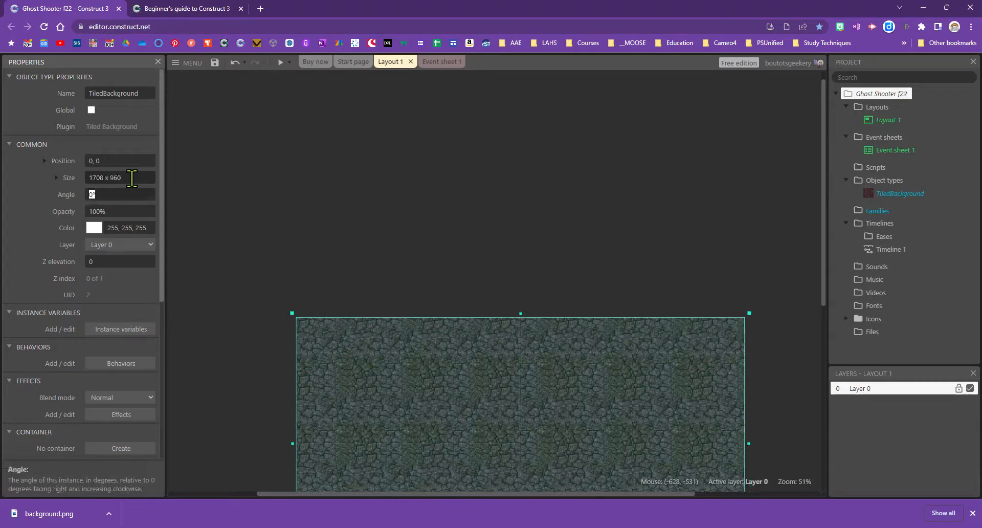
scroll(539, 314, "down", 5)
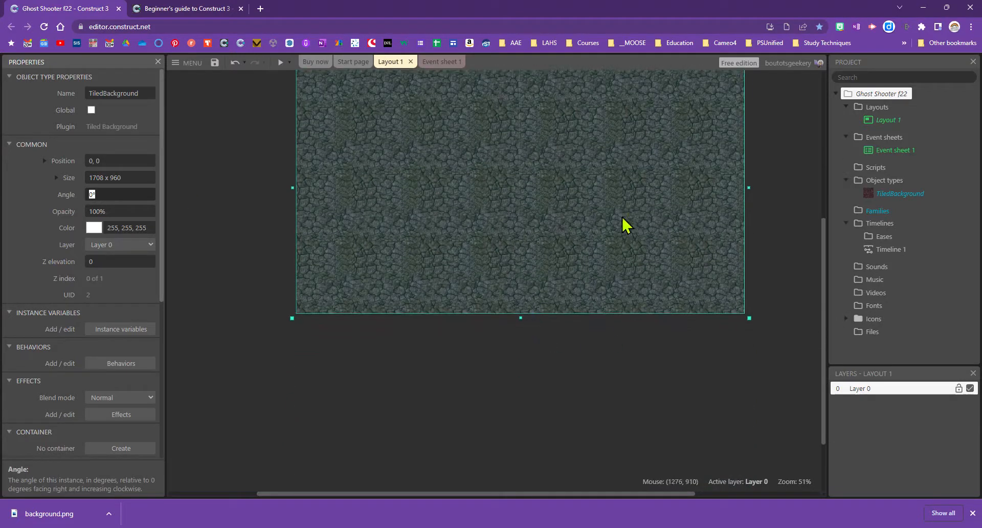
left_click(556, 378)
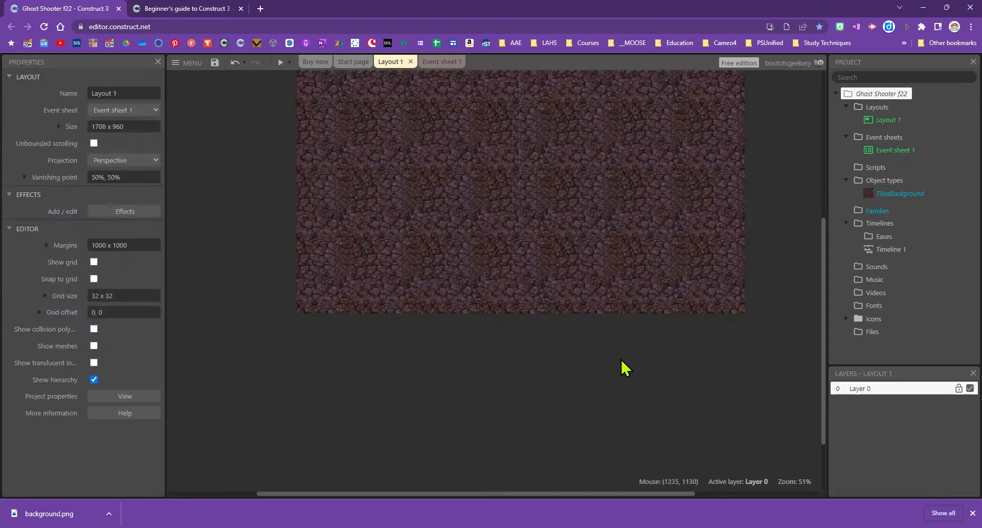
scroll(624, 368, "up", 4)
Switch to the Beginner's guide to Construct 3 and read through the tiled background instructions to the end of page 1.
left_click(179, 8)
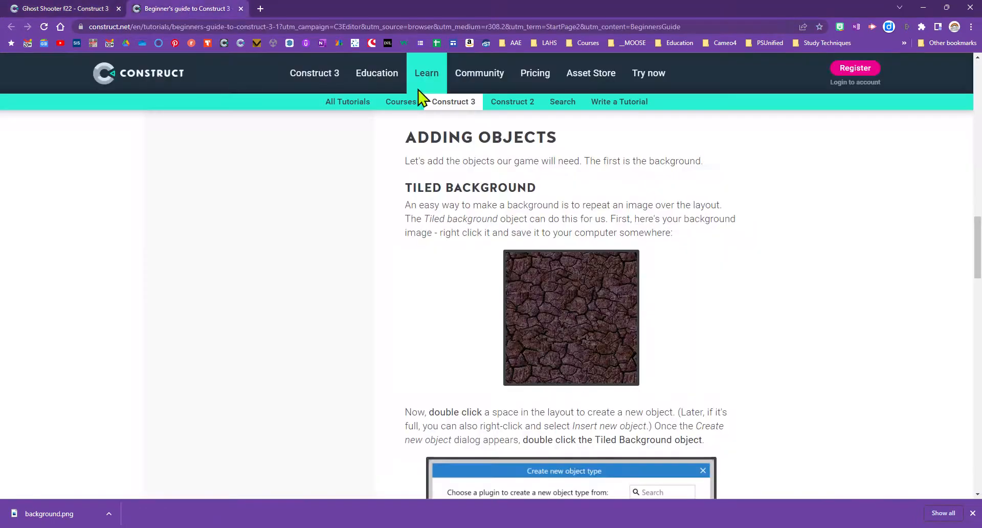
scroll(634, 302, "down", 4)
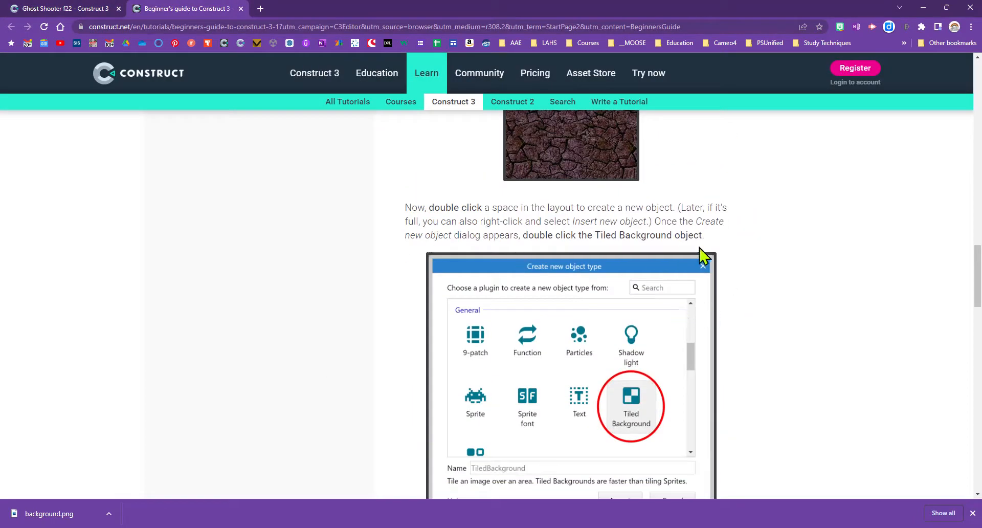
scroll(703, 255, "down", 13)
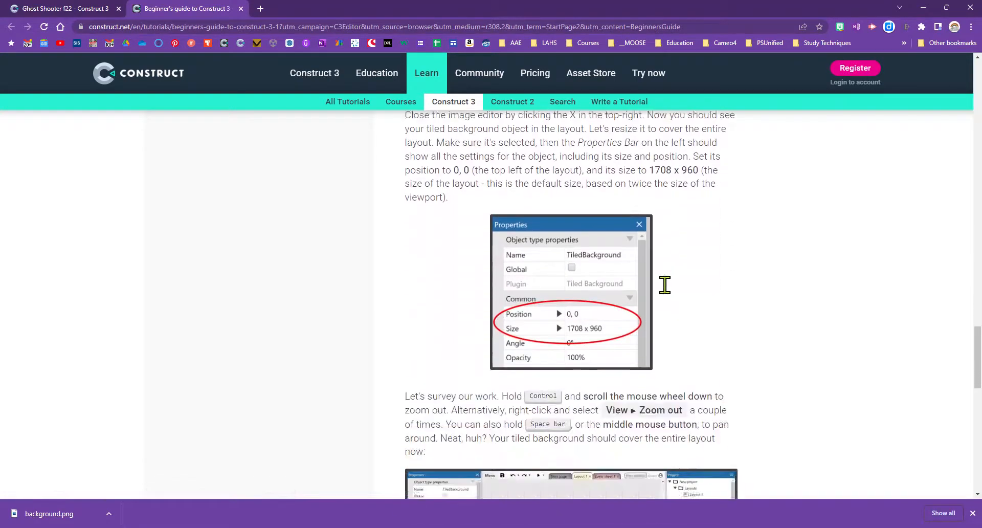
scroll(664, 285, "down", 10)
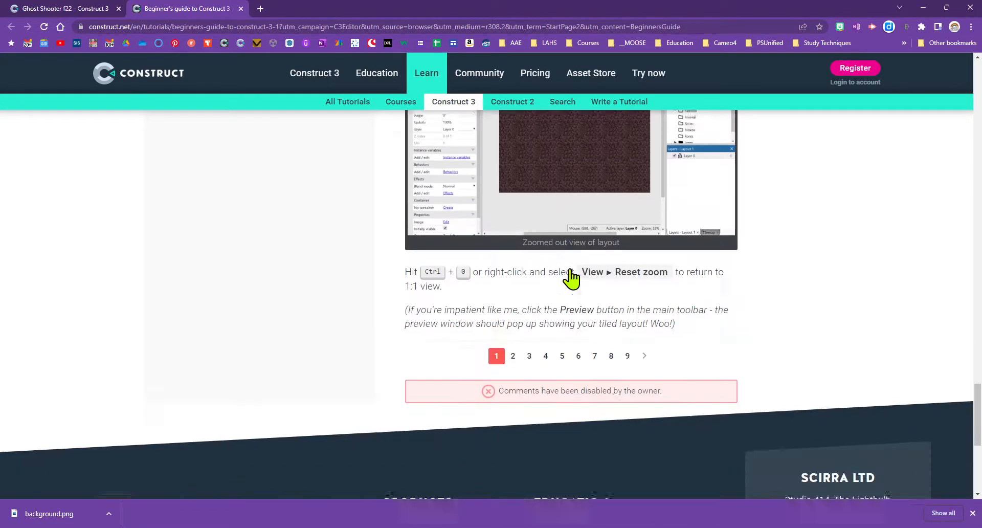